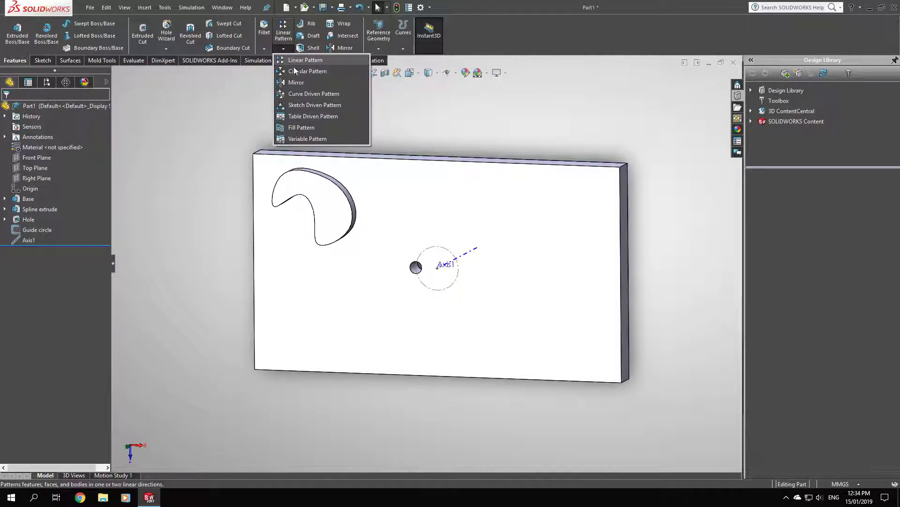
Open Axis1's definition, examine its face and guide circle point references from several angles, and close it without edits.
click(216, 94)
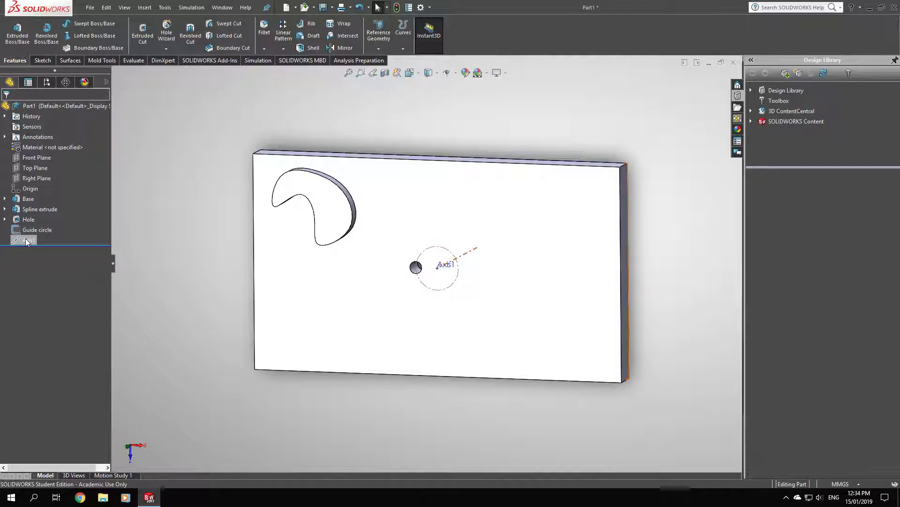
click(379, 49)
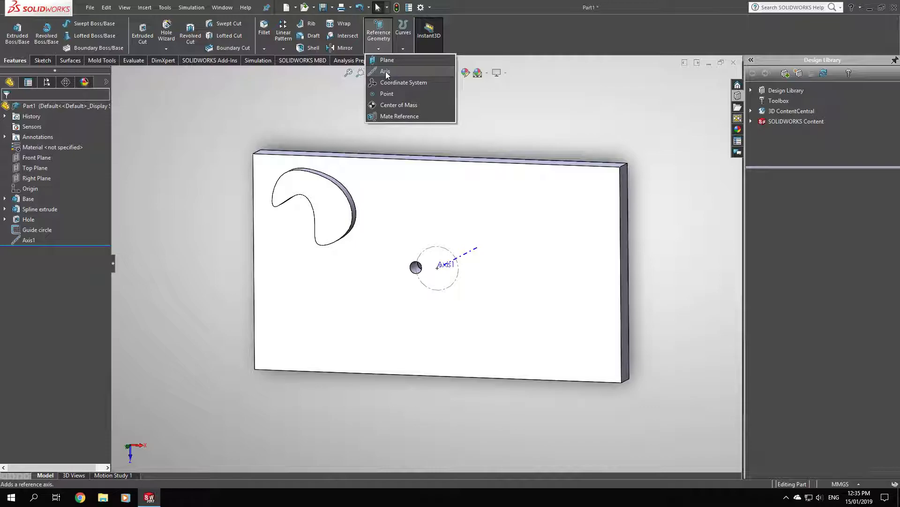
click(27, 239)
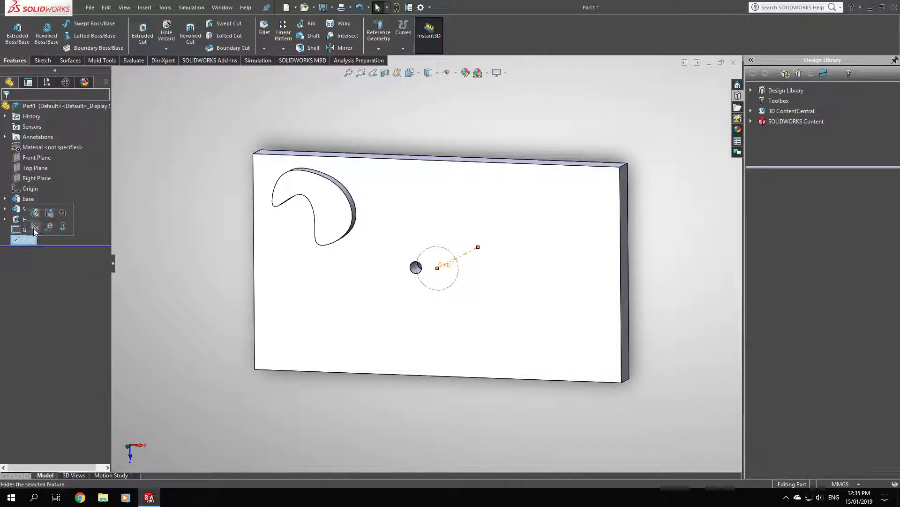
click(35, 213)
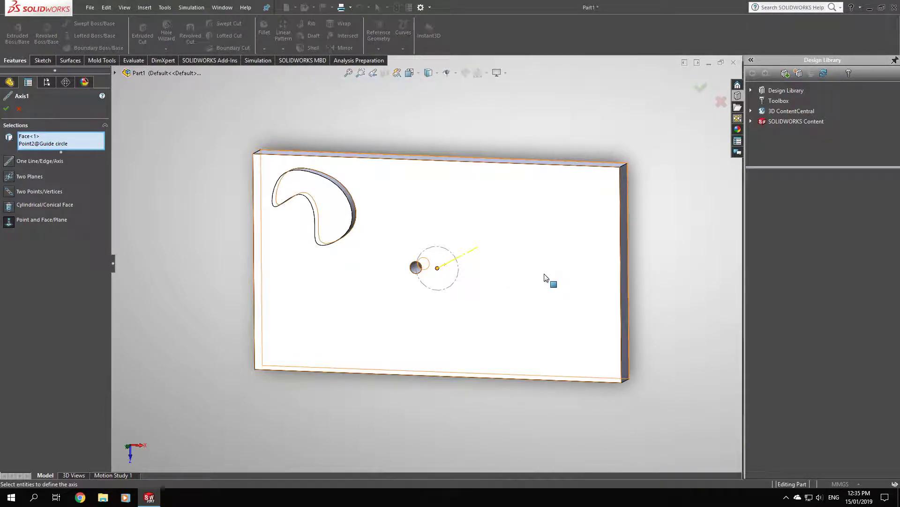
middle_drag(549, 277, 470, 311)
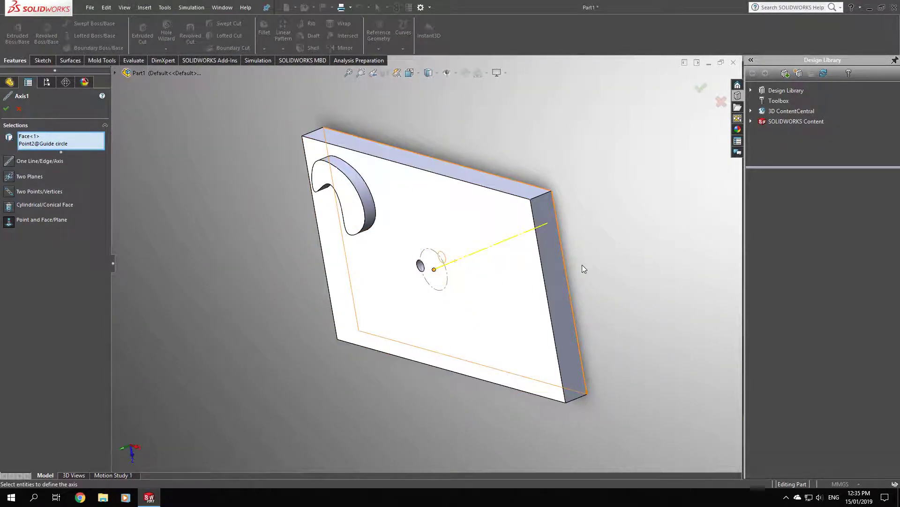
middle_drag(581, 264, 465, 323)
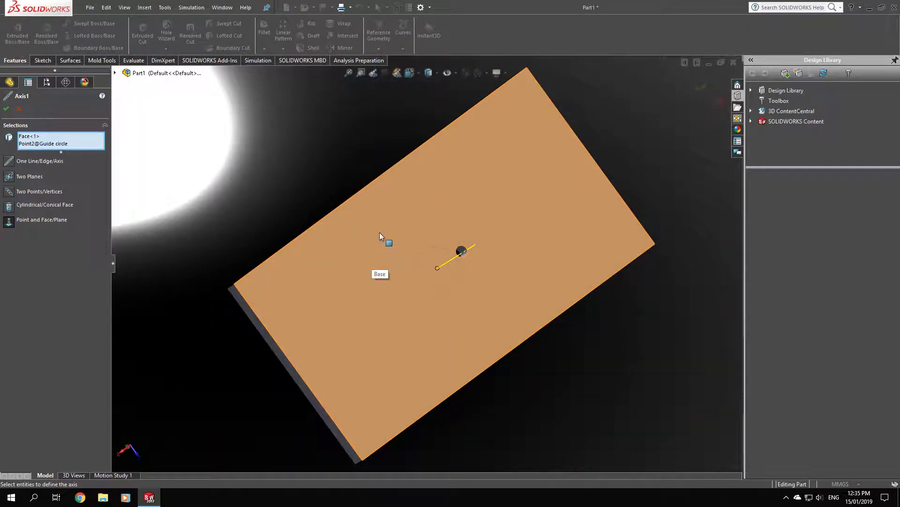
middle_drag(316, 237, 459, 267)
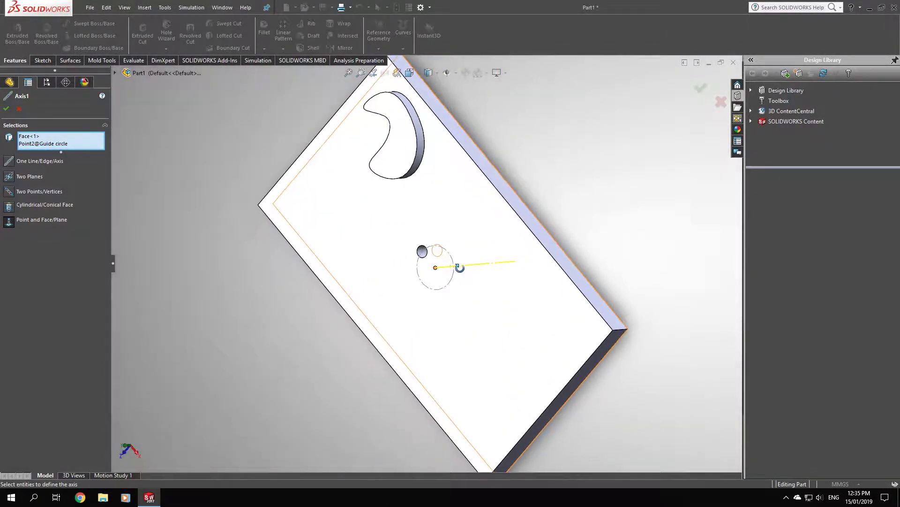
click(18, 109)
click(190, 308)
middle_drag(190, 308, 301, 300)
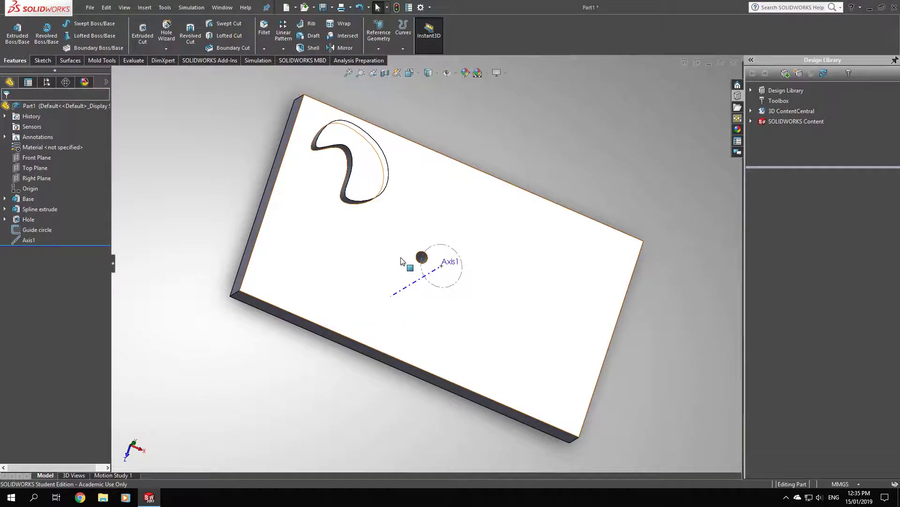
Set up a linear pattern of Spline extrude along the plate's long and short edges, 3 by 2 instances at 70 mm spacing.
click(283, 32)
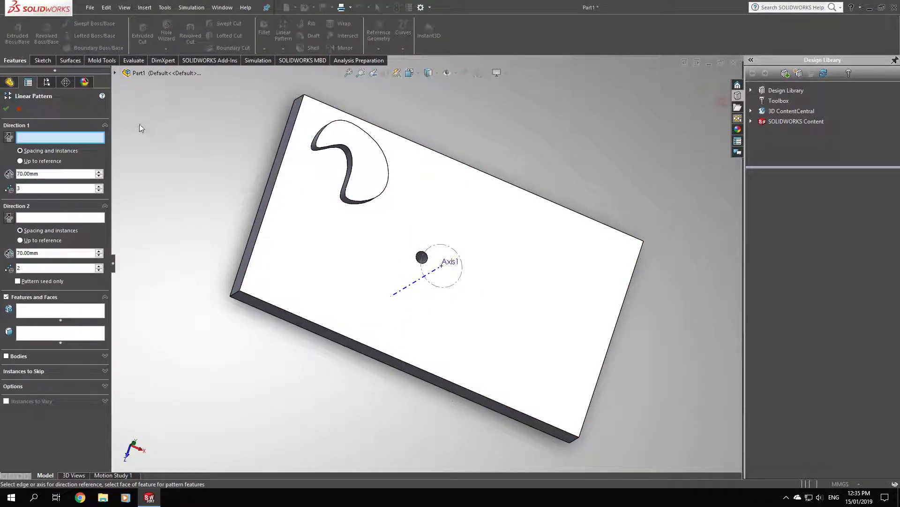
click(448, 160)
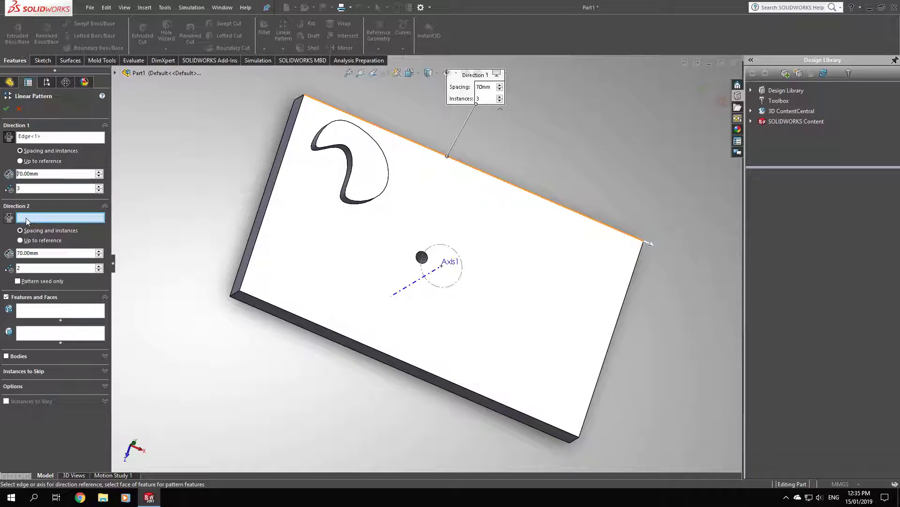
click(275, 187)
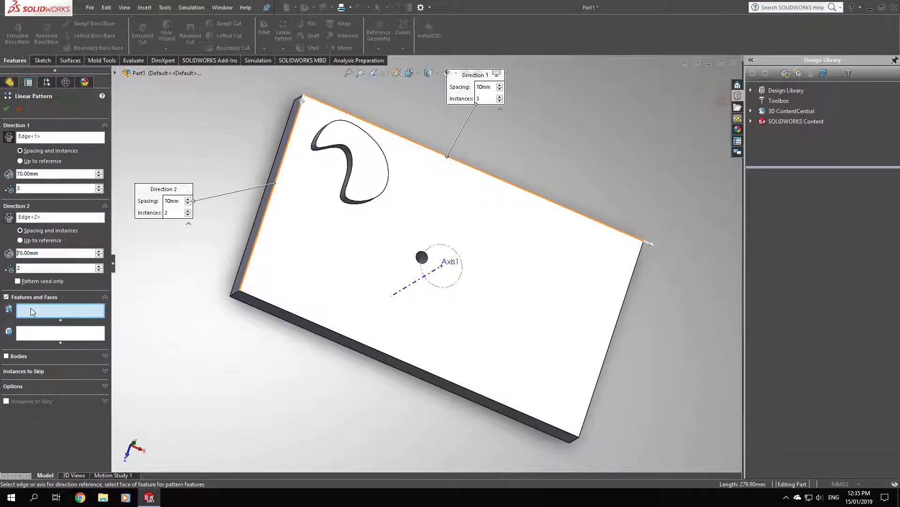
click(115, 74)
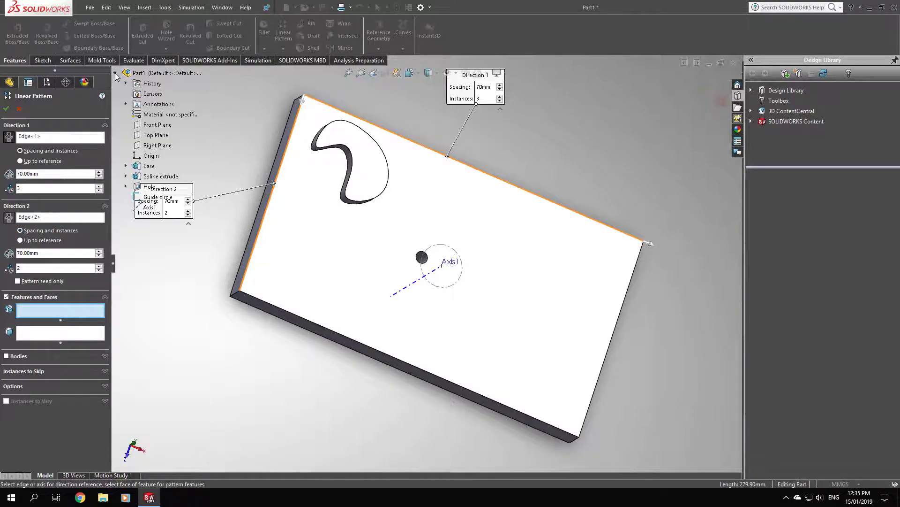
click(146, 176)
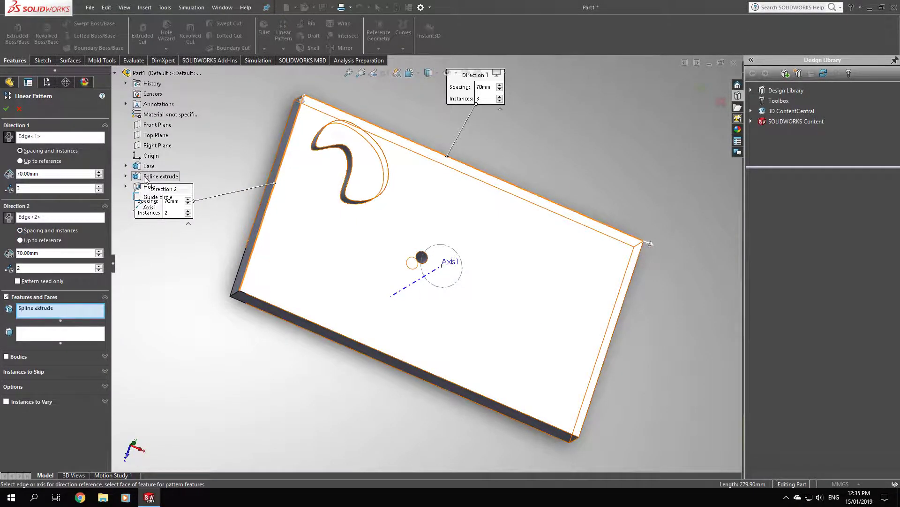
Skip the two middle instances, (2, 1) and (2, 2), and create the linear pattern.
middle_drag(566, 278, 474, 286)
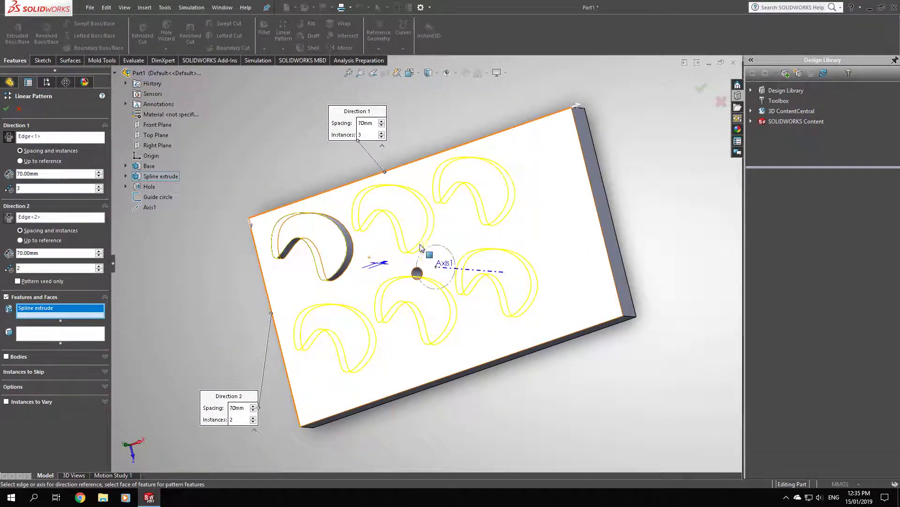
middle_drag(412, 301, 413, 316)
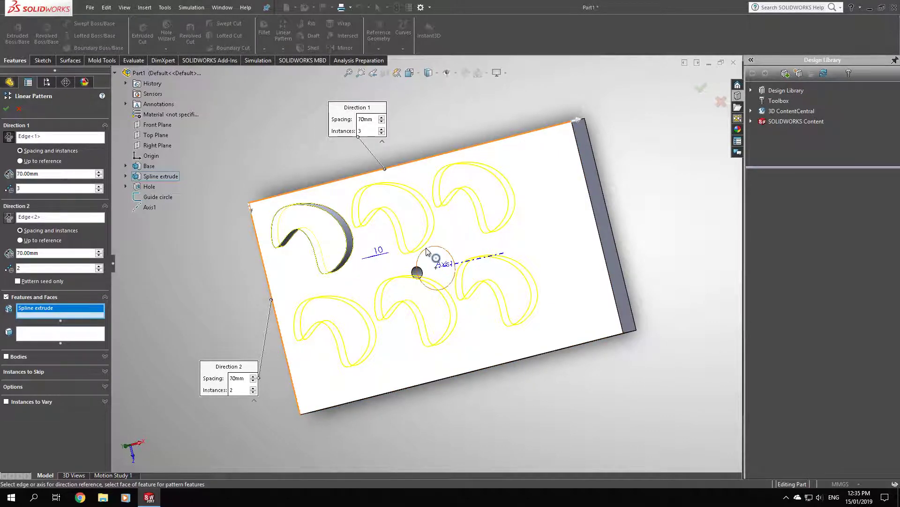
middle_drag(454, 271, 477, 258)
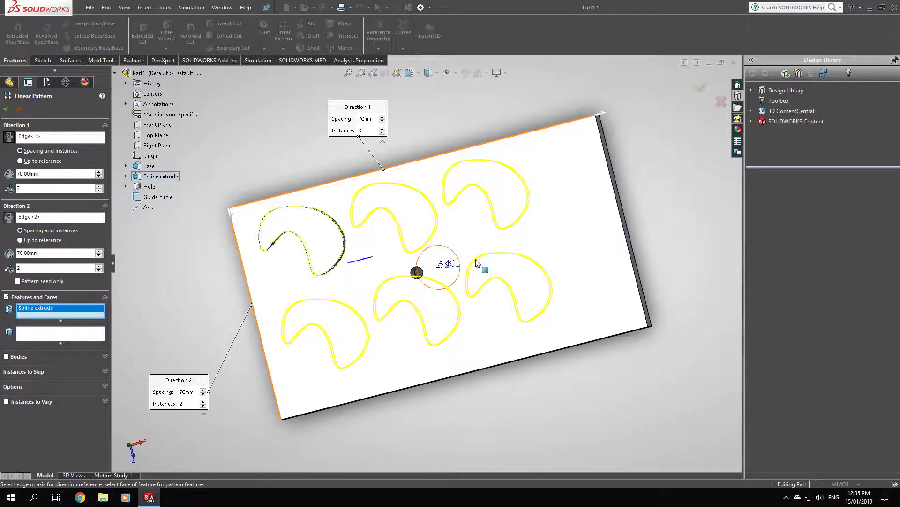
click(44, 373)
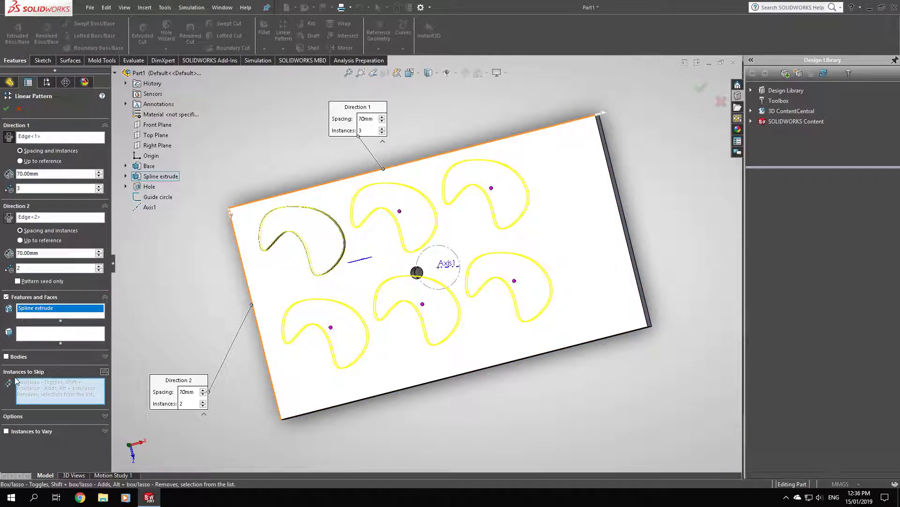
click(399, 212)
click(422, 304)
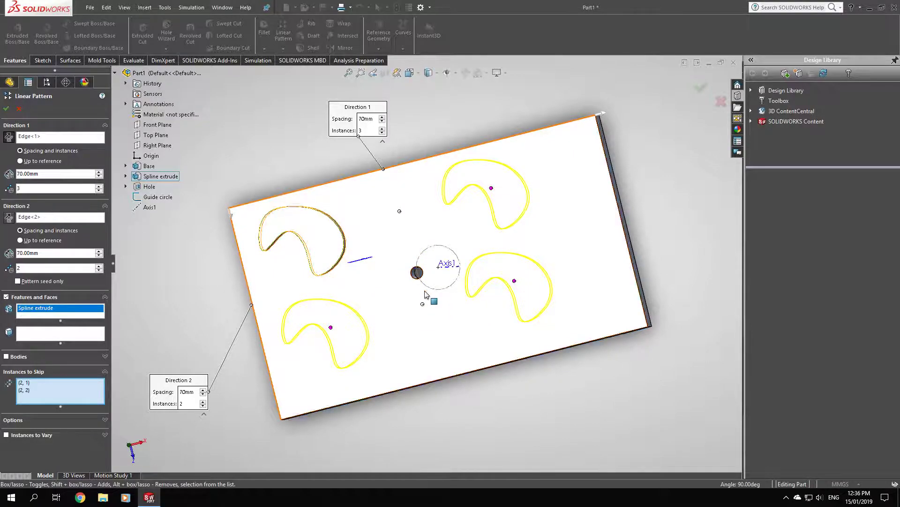
click(6, 109)
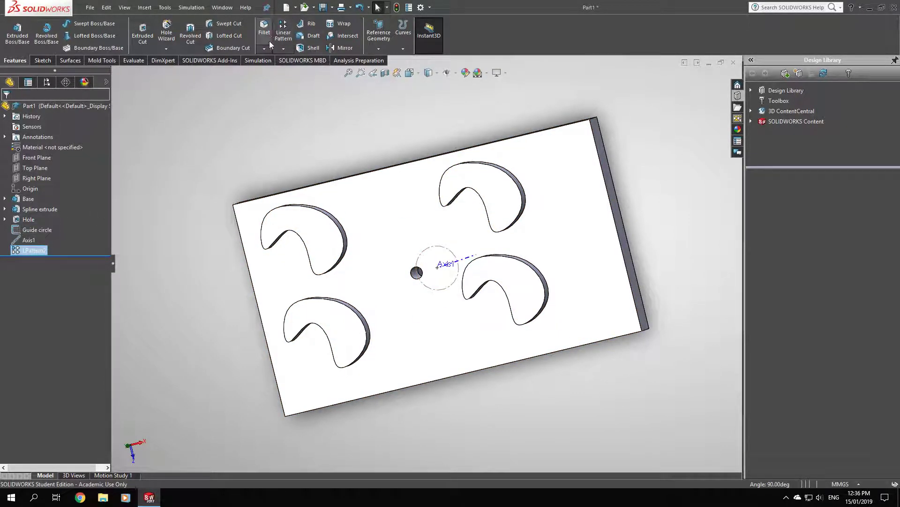
Start a circular pattern and use Axis1 as its rotation axis.
click(283, 48)
click(298, 72)
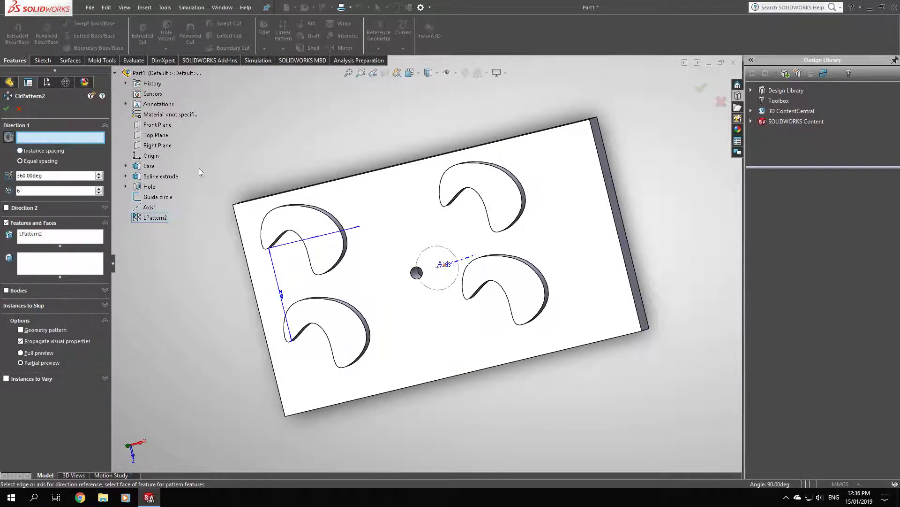
middle_drag(369, 170, 346, 191)
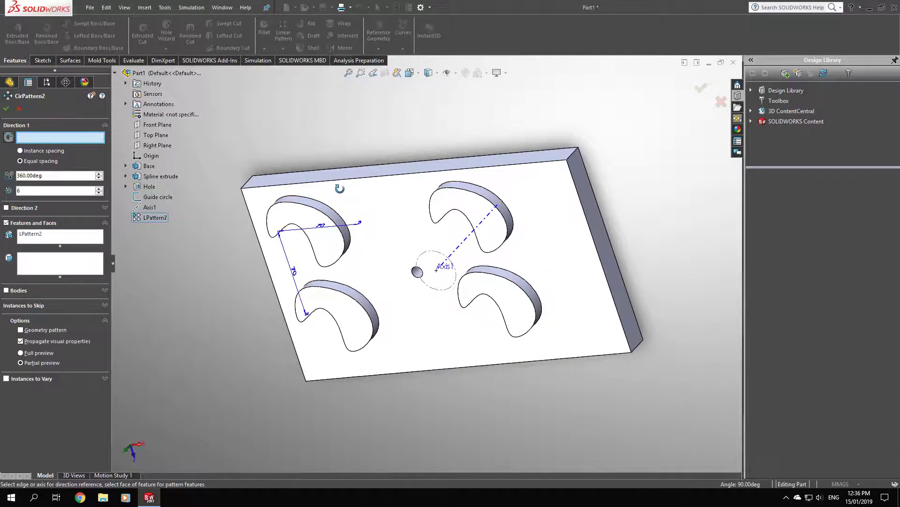
click(461, 244)
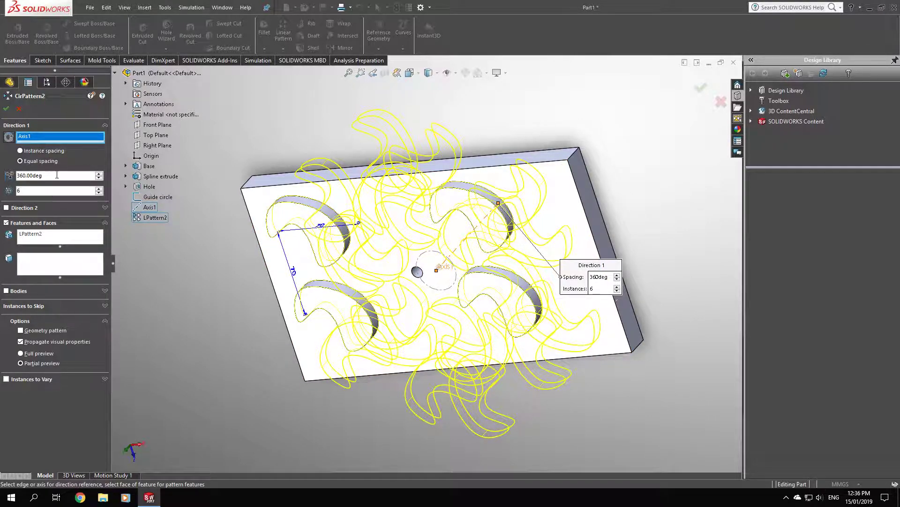
Replace the preselected linear pattern with Hole and create the circular pattern of 6 equally spaced instances over 360 degrees.
click(45, 237)
right_click(40, 236)
click(63, 252)
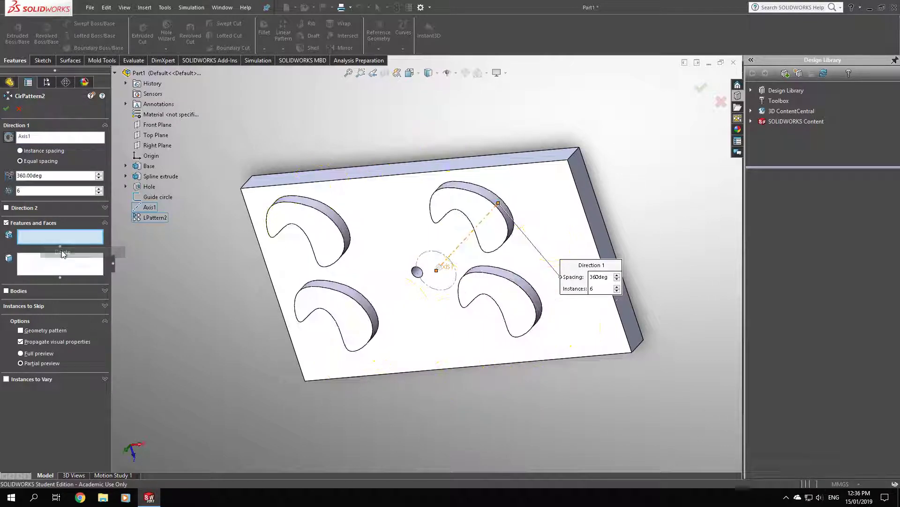
click(417, 273)
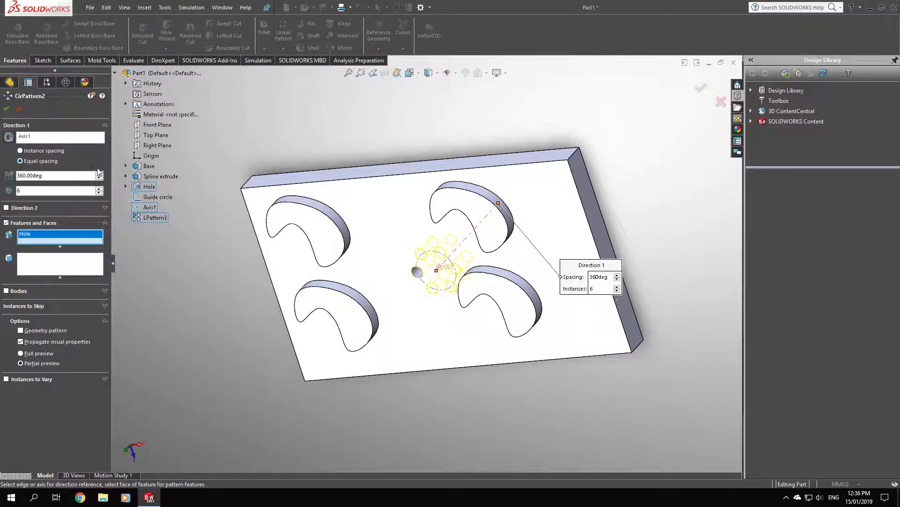
middle_drag(310, 313, 429, 318)
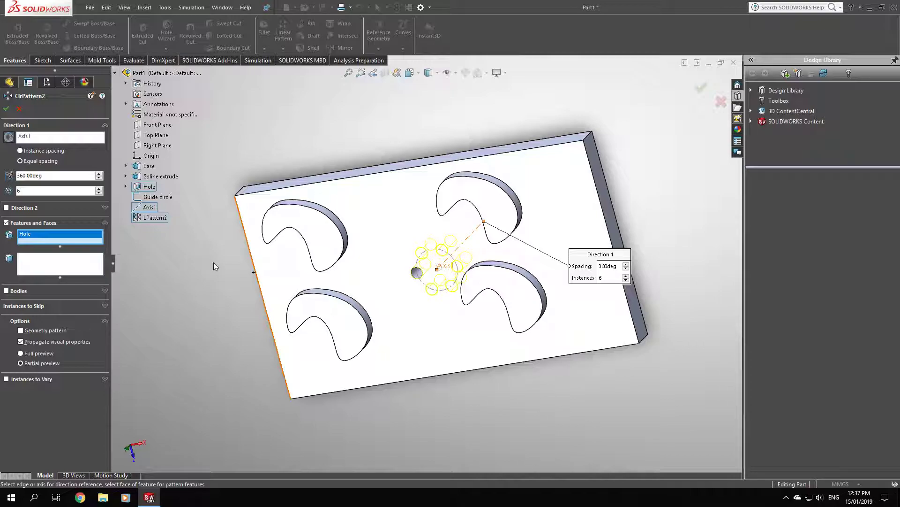
middle_drag(464, 276, 483, 268)
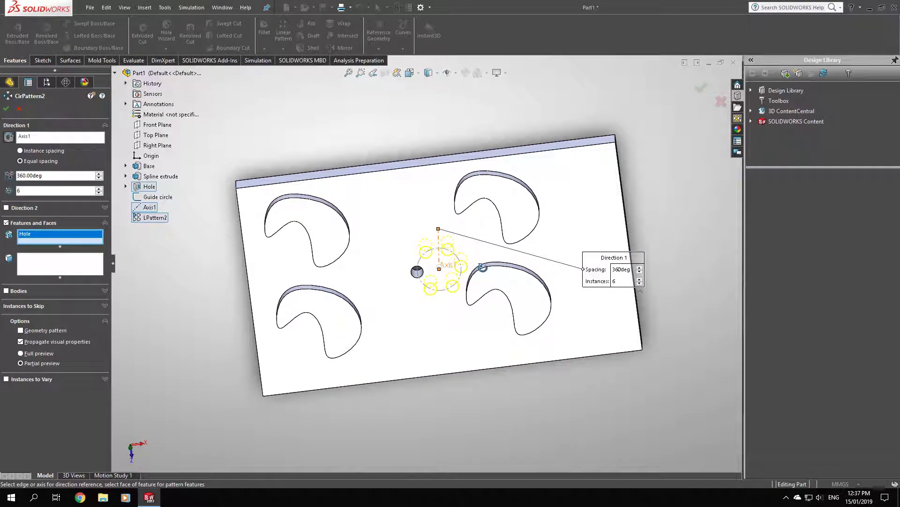
click(6, 111)
Hide the Guide circle sketch.
middle_drag(424, 274, 425, 250)
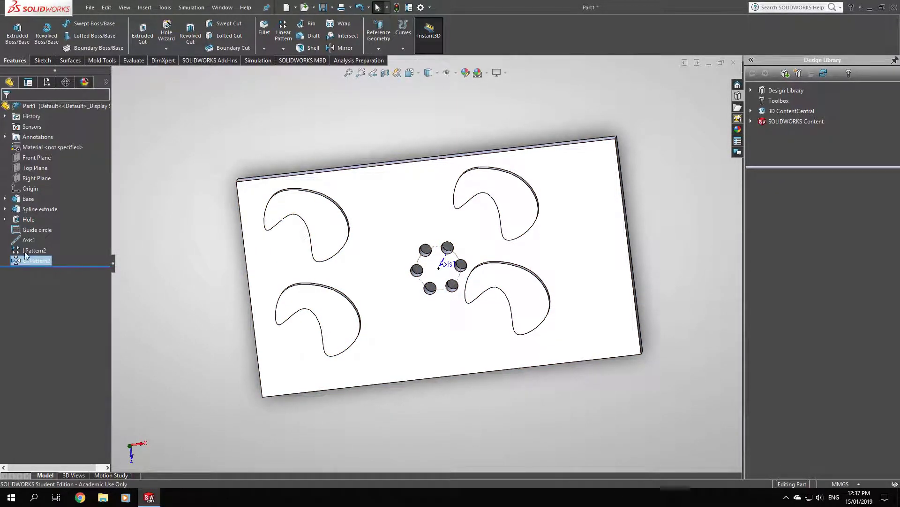
click(29, 228)
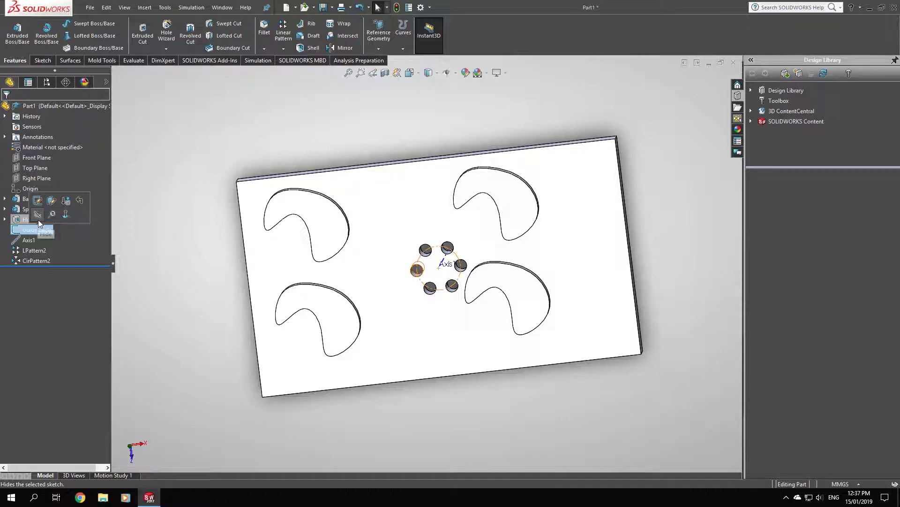
click(38, 215)
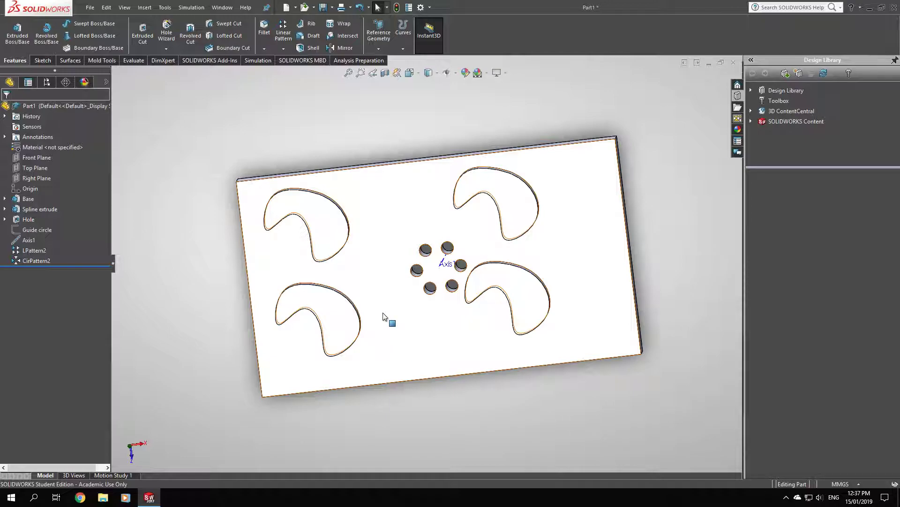
key(alt+z)
click(450, 187)
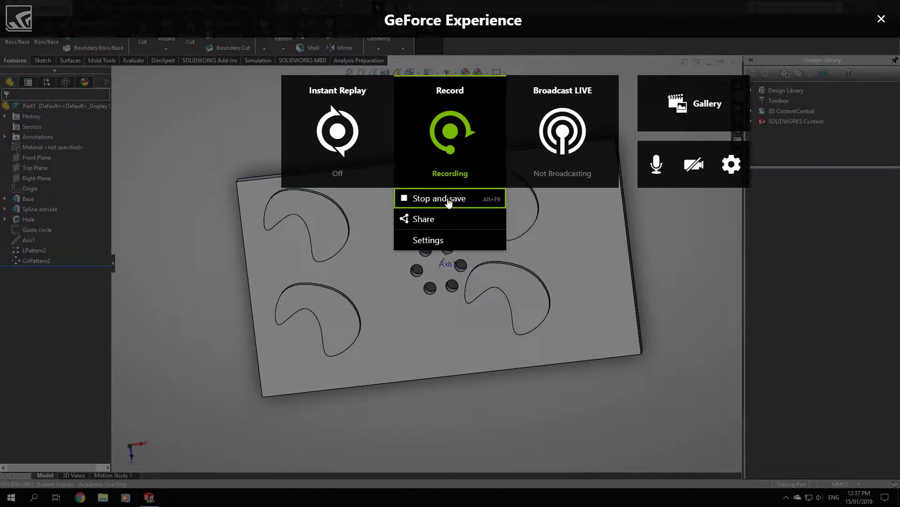